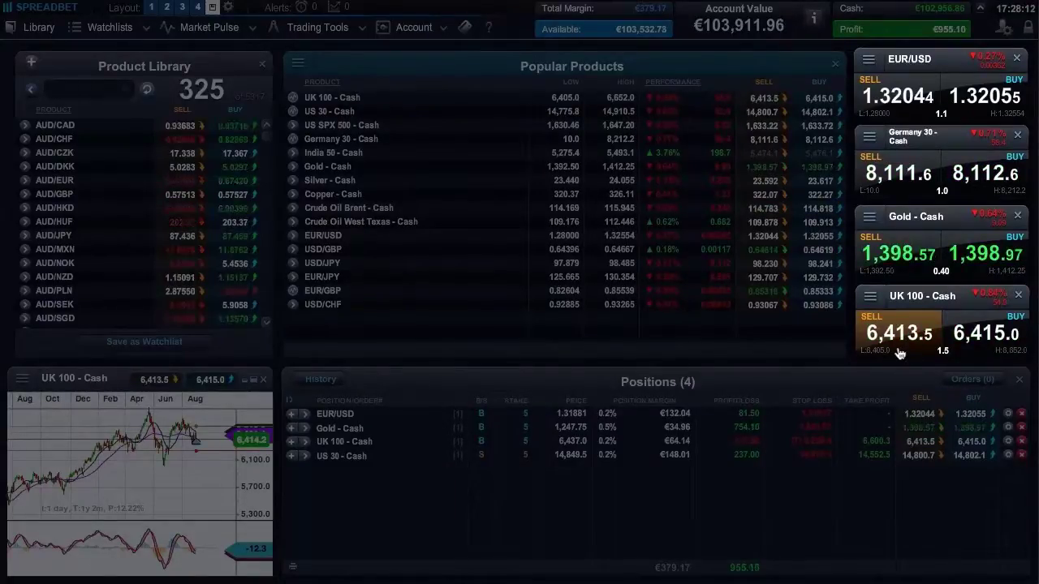
Step: Open a deal ticket from the UK 100 - Cash price tile
left_click(982, 349)
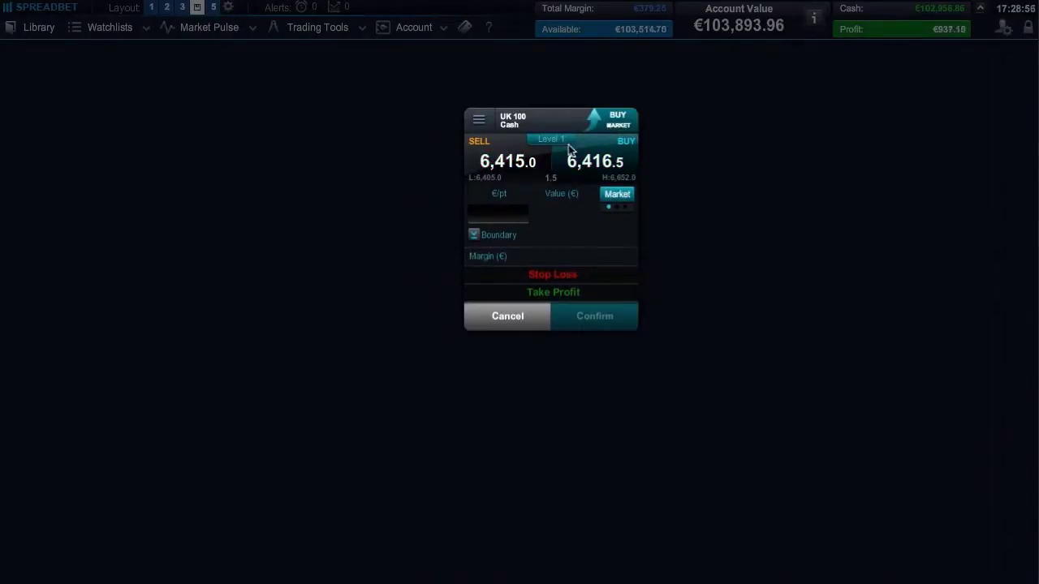
Step: Make the UK 100 ticket a buy order with a stake of 5 €/pt
left_click(505, 162)
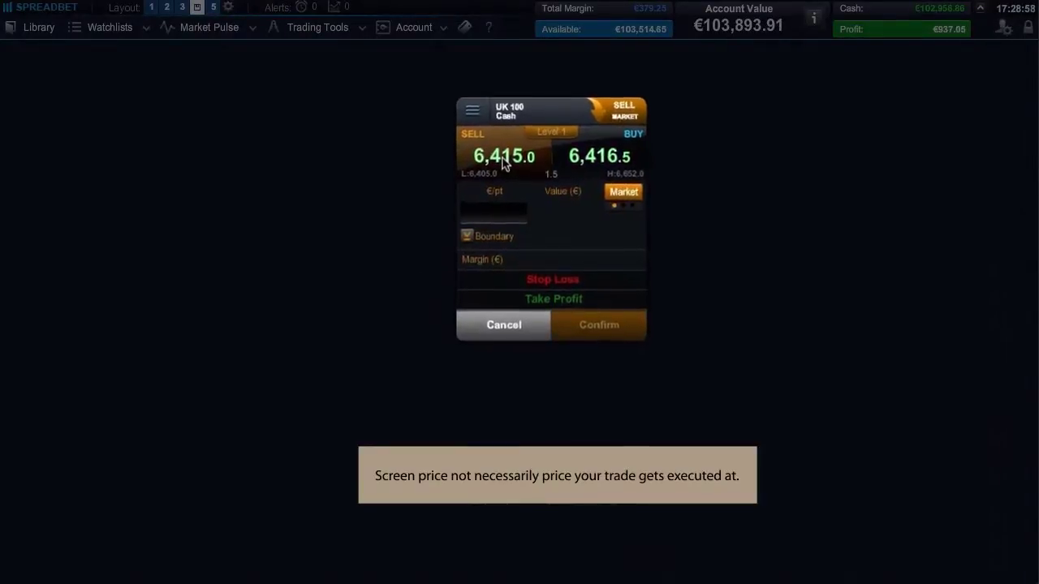
left_click(614, 157)
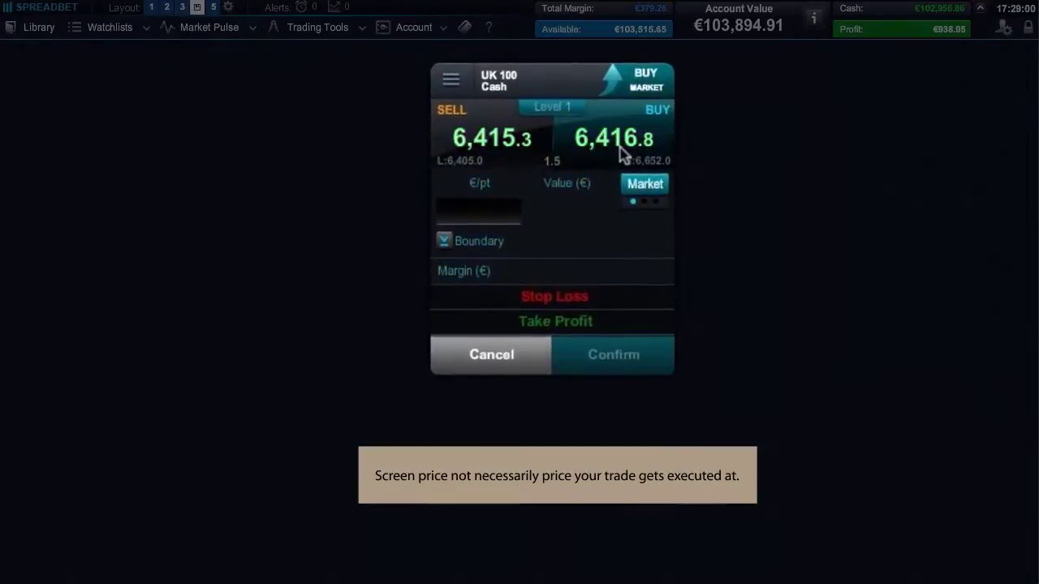
left_click(487, 211)
key("Tab")
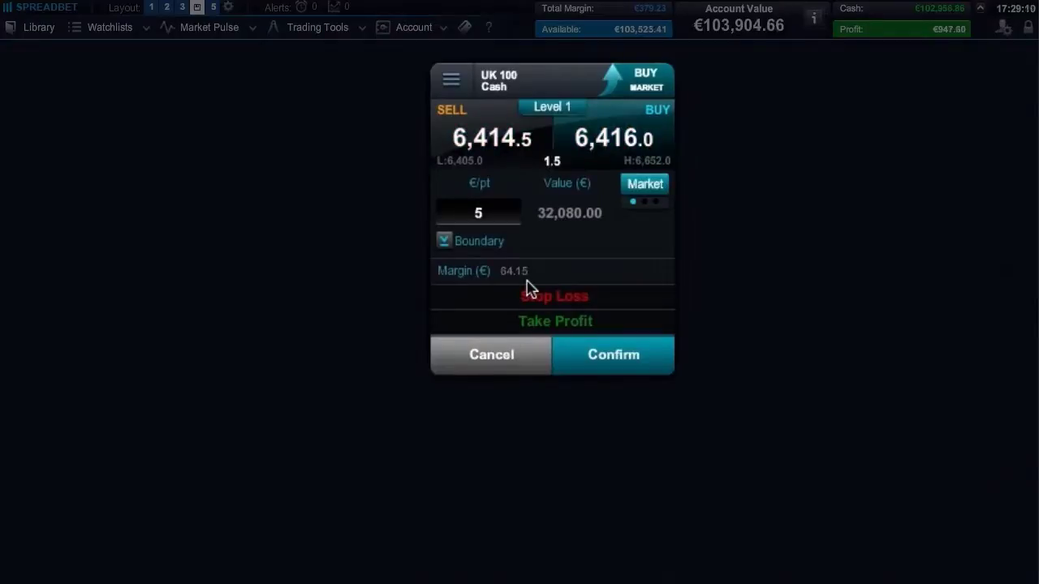
left_click(567, 115)
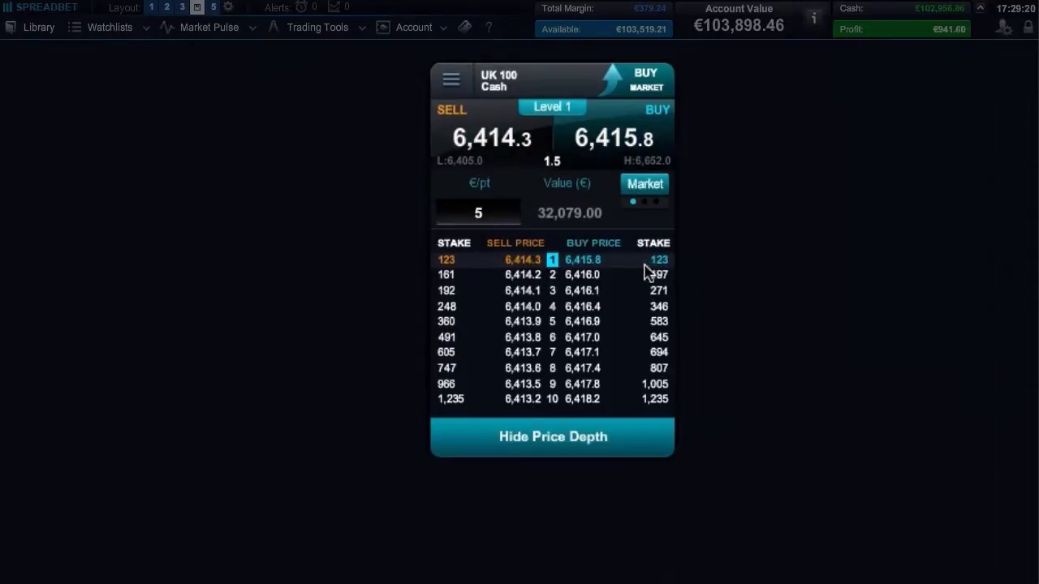
left_click(590, 438)
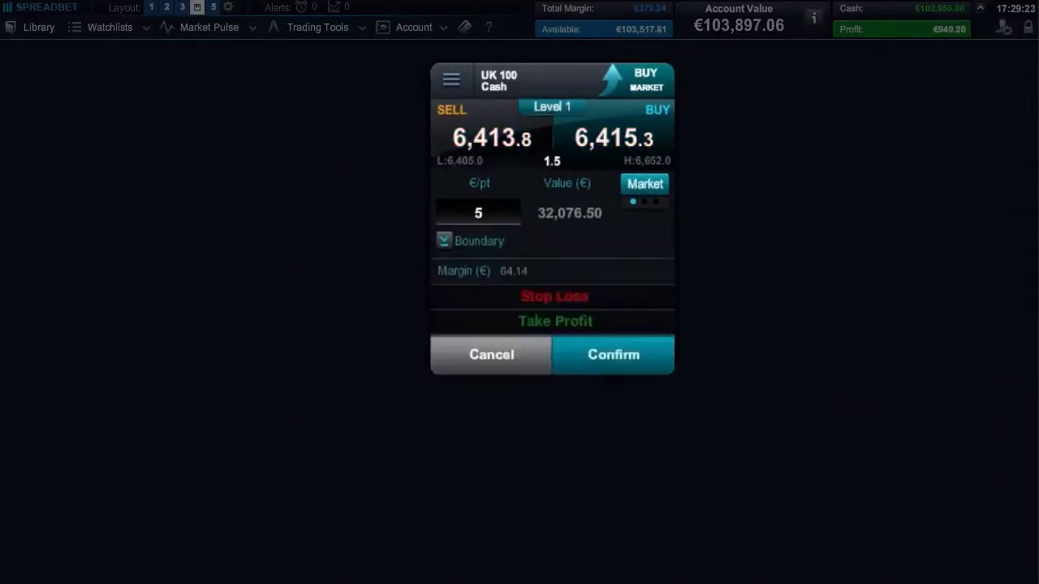
Step: Try Limit, Stop Entry and GTC expiry, then keep Market and add a 12-point stop loss at 6,402.1
left_click(647, 204)
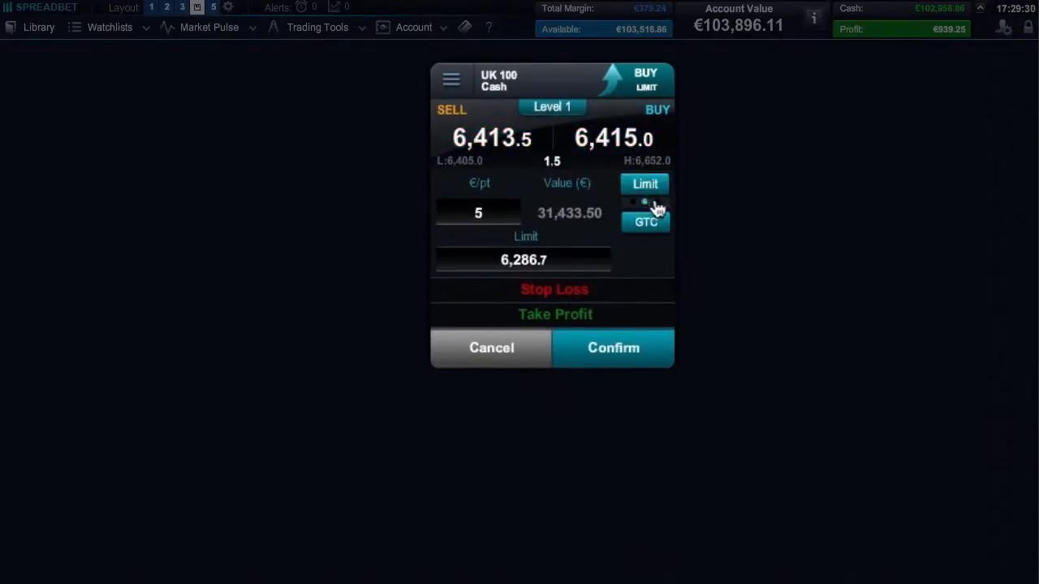
left_click(657, 208)
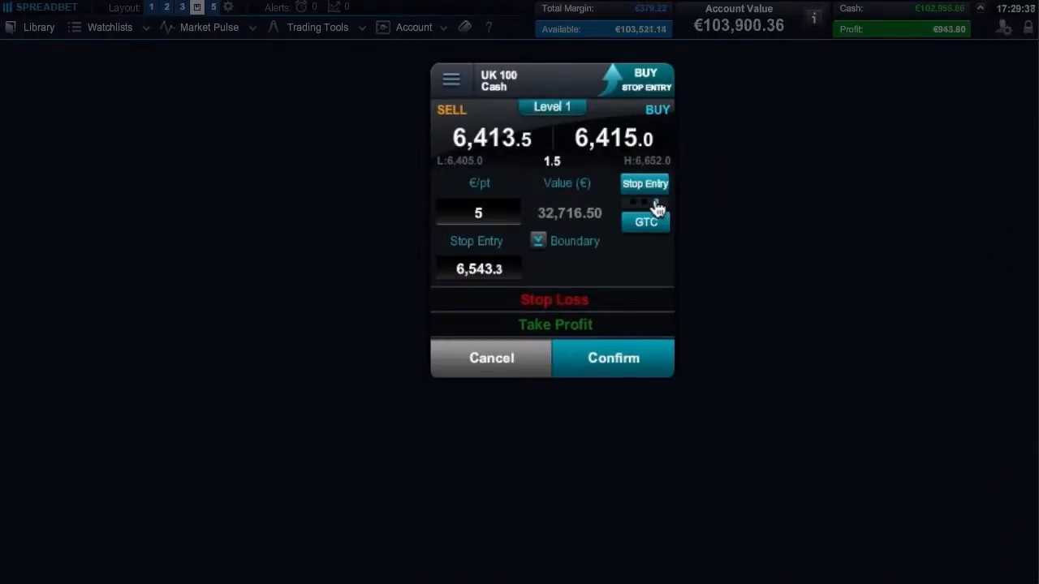
left_click(646, 224)
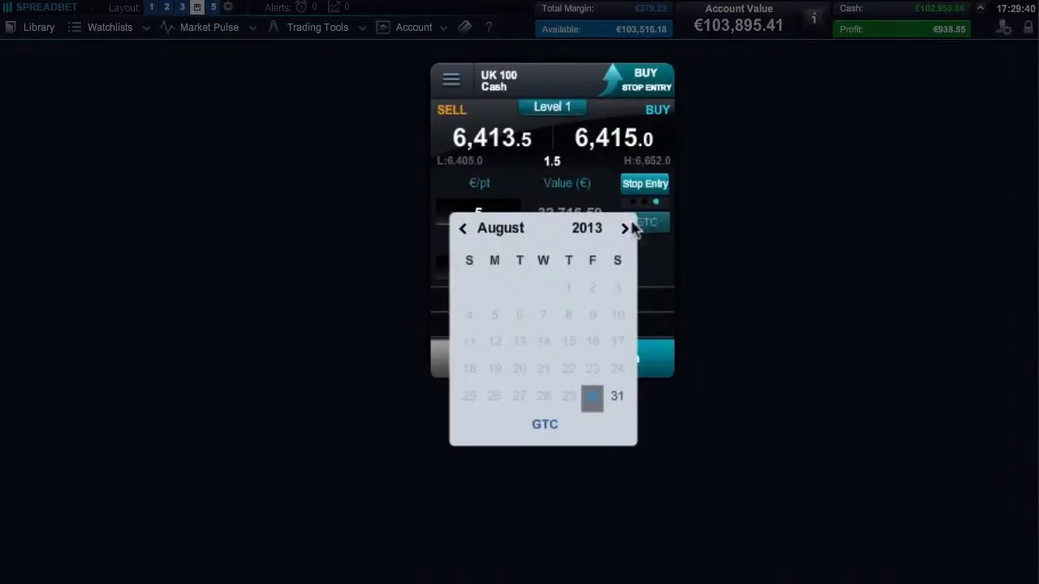
left_click(624, 230)
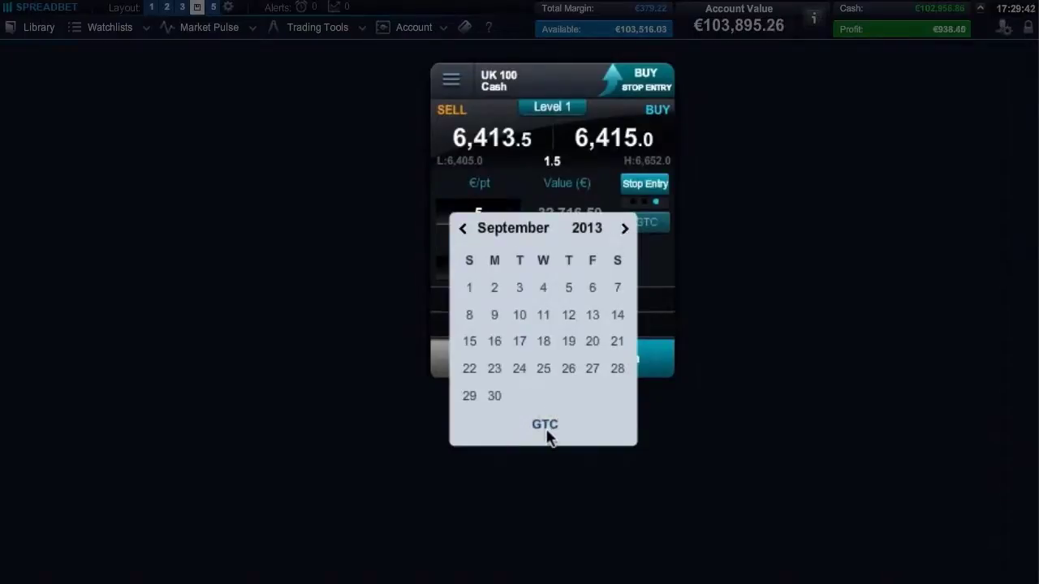
left_click(545, 424)
left_click(634, 205)
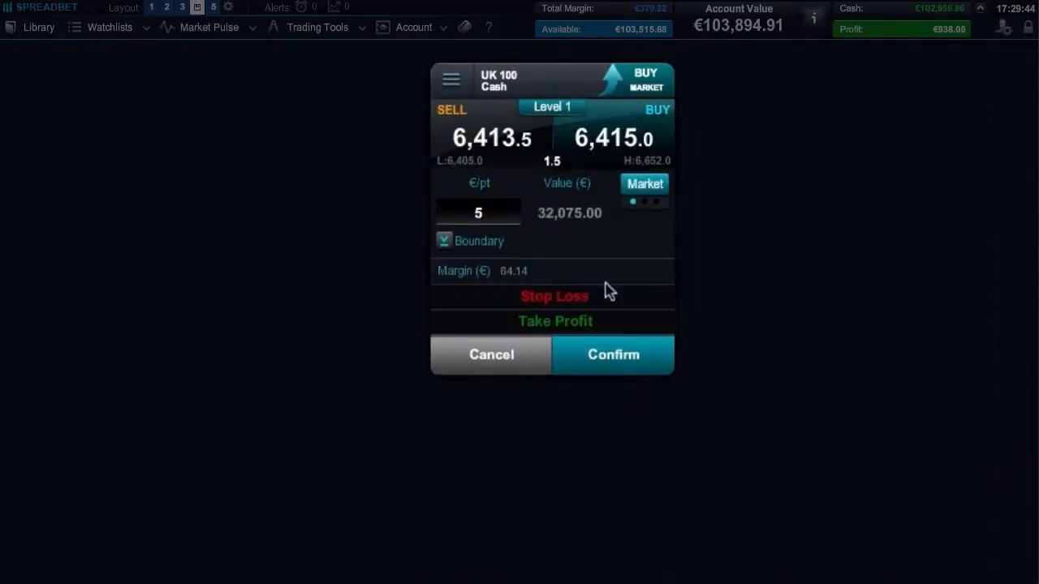
left_click(599, 311)
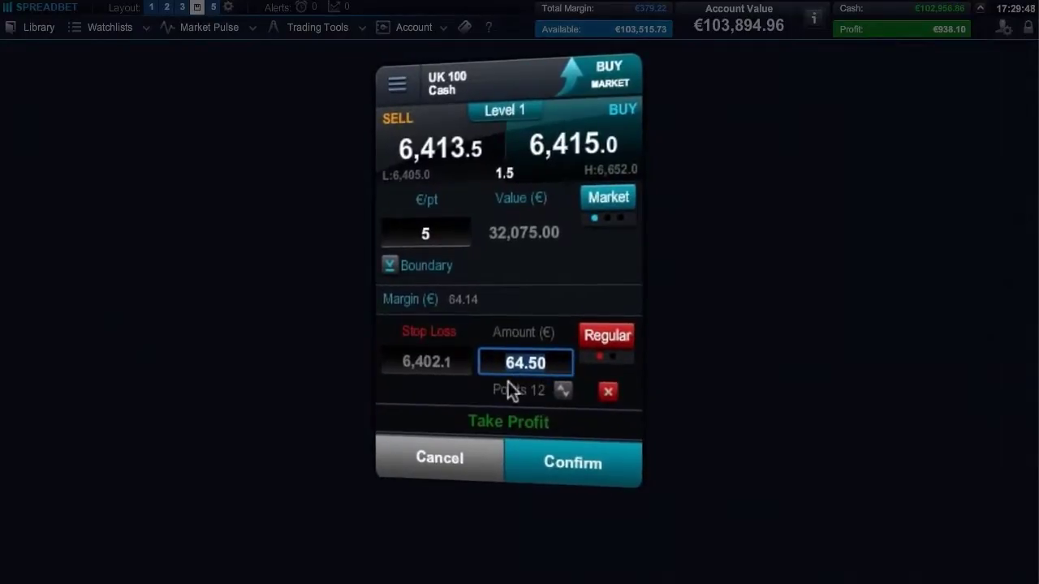
Step: Make the 12-point stop trailing and add a 128-point, €641 take profit at 6,542.7
left_click(562, 393)
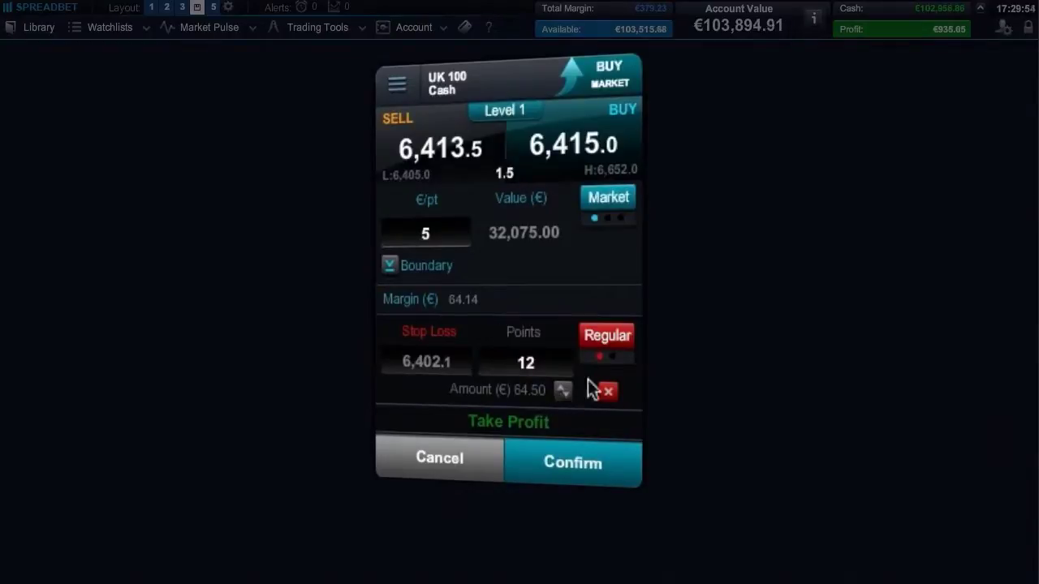
left_click(616, 357)
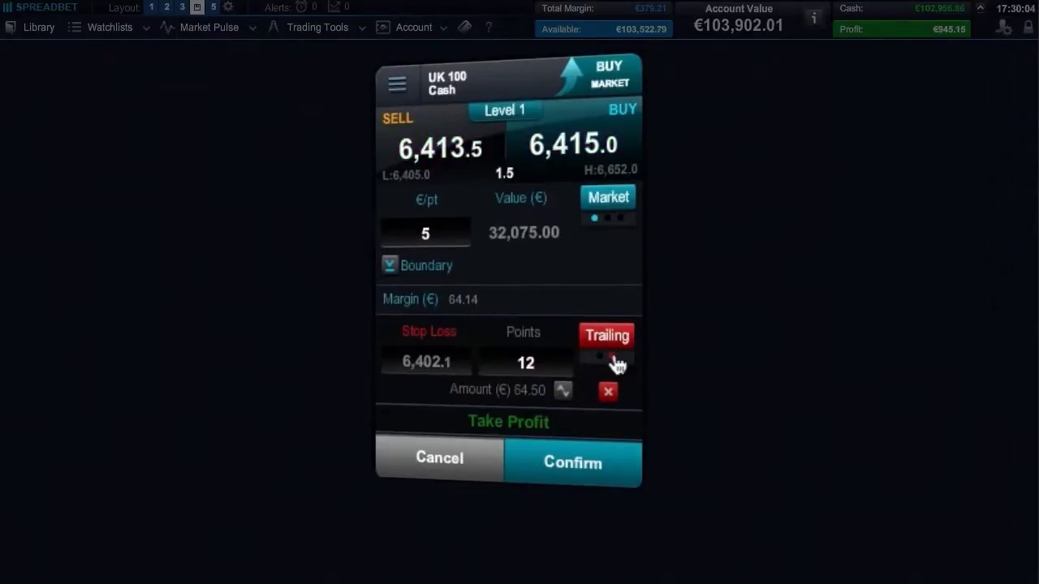
left_click(539, 420)
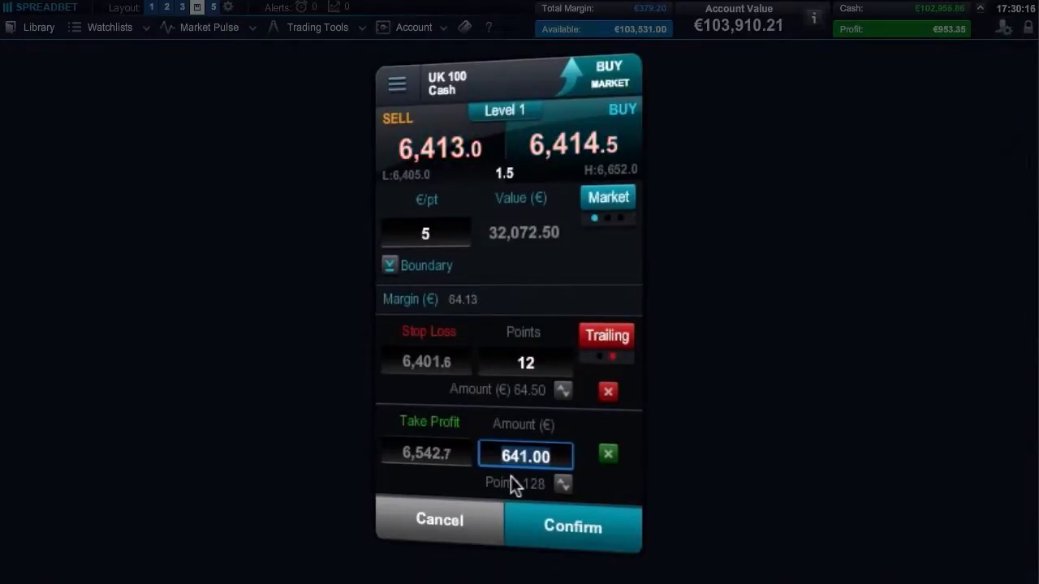
left_click(397, 88)
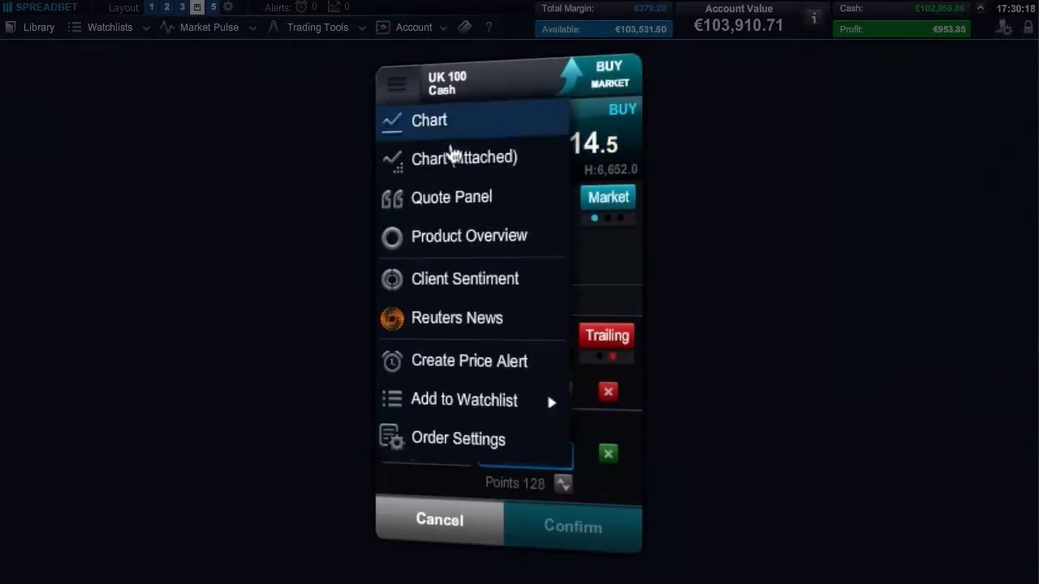
Step: On the attached UK 100 chart, drag take profit to 6,628.5 and trailing stop to 6,222.7
left_click(466, 178)
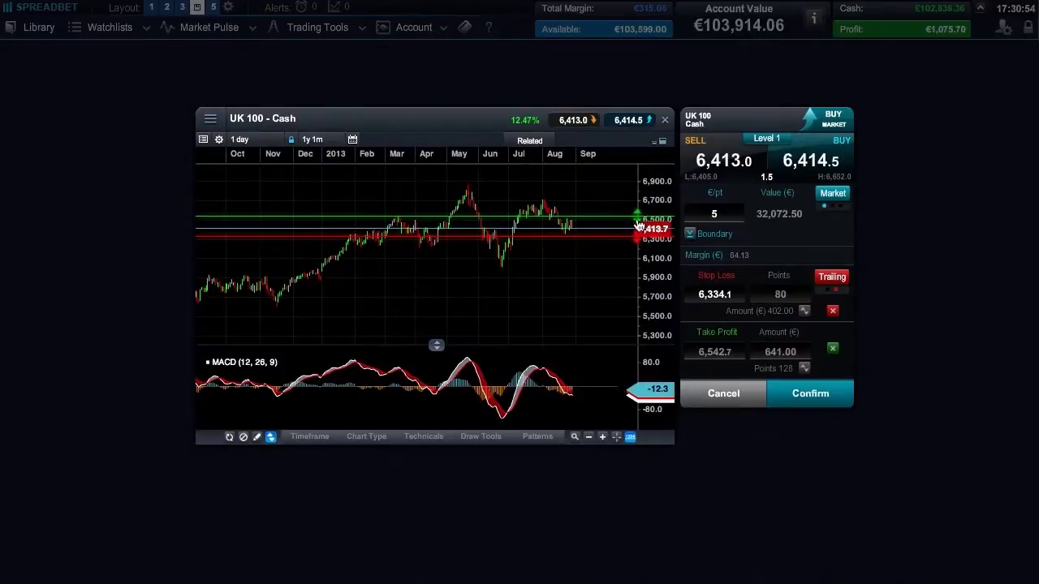
left_click_drag(637, 218, 637, 206)
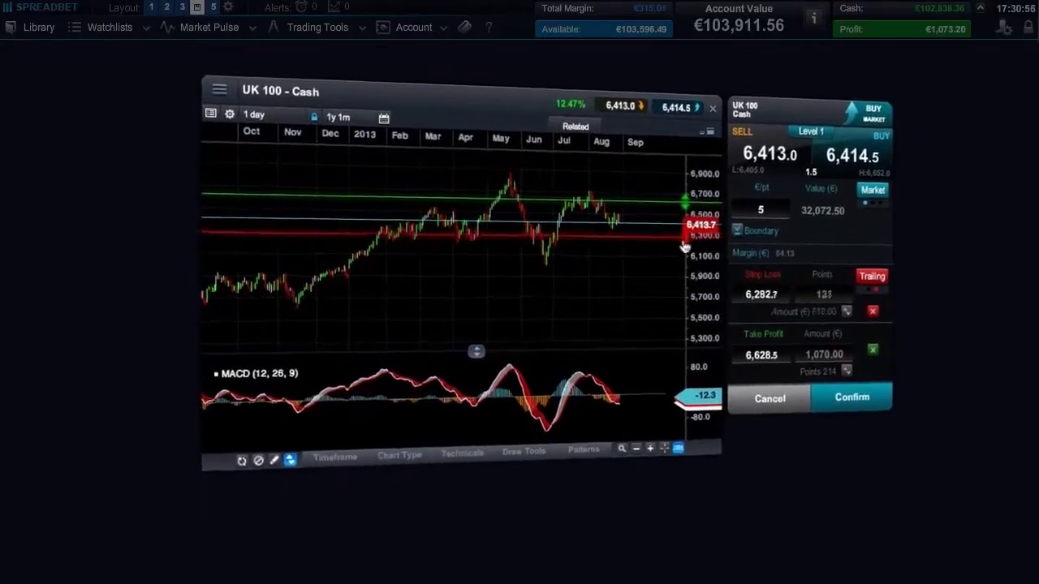
left_click_drag(661, 241, 662, 252)
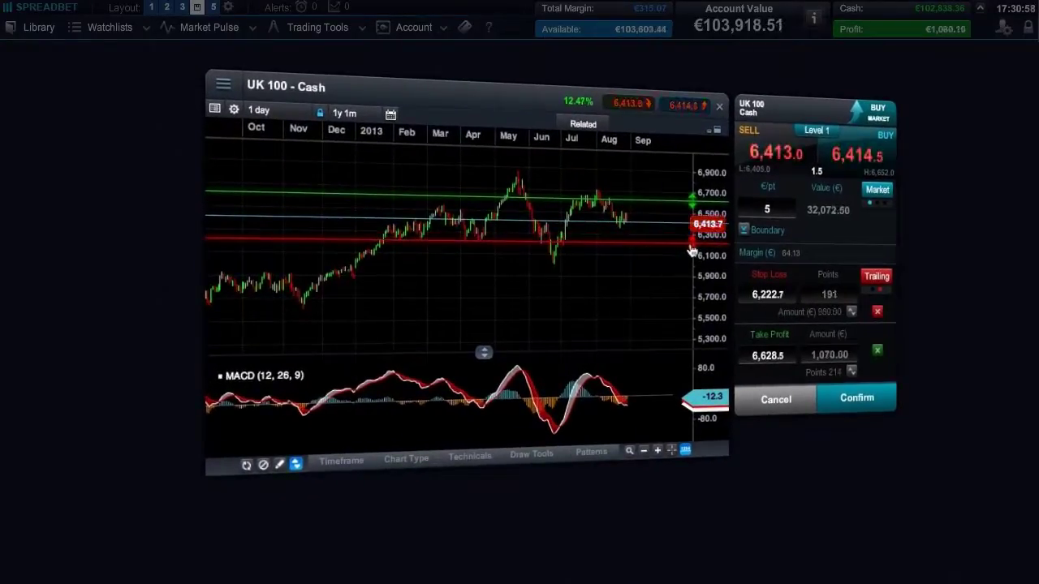
scroll(689, 252, "down", 1)
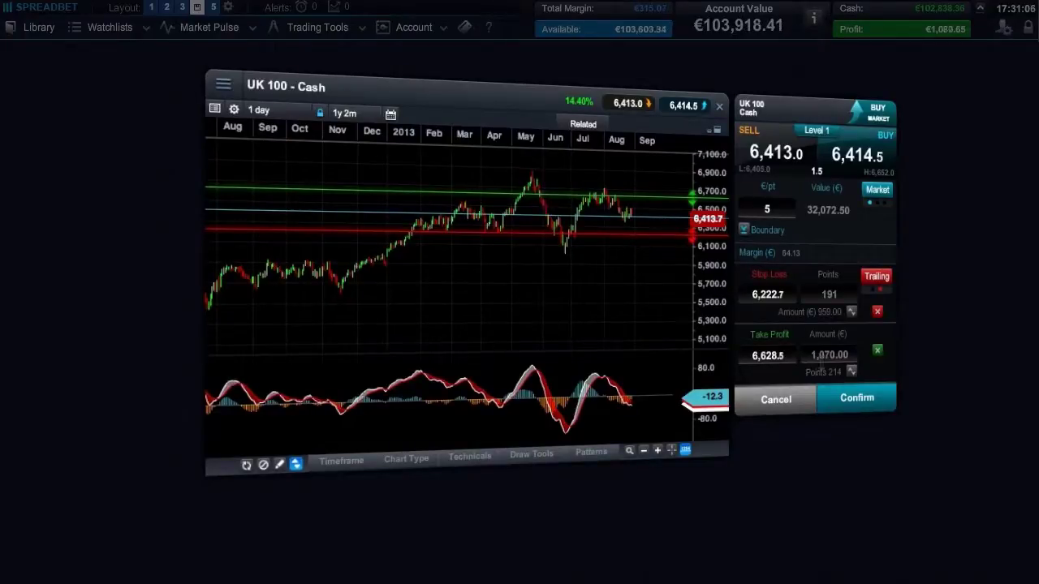
left_click(843, 399)
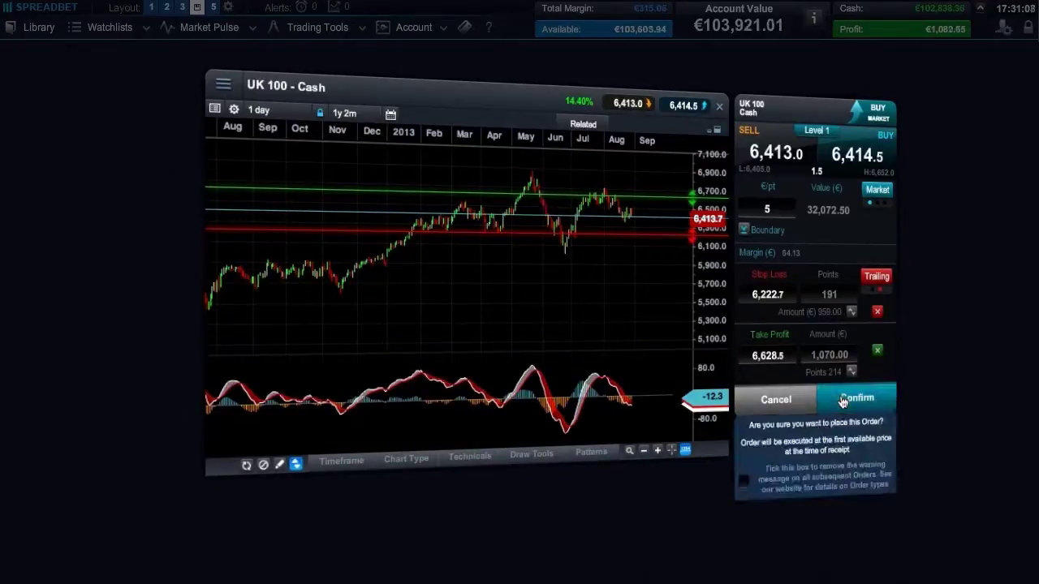
Step: Confirm placement of the UK 100 buy order
left_click(843, 400)
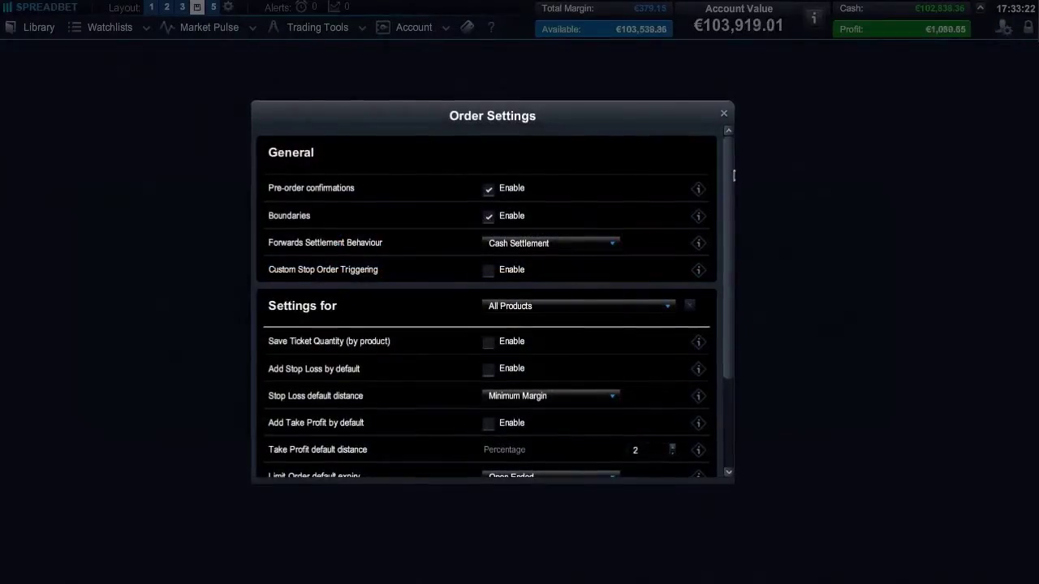
left_click_drag(730, 190, 731, 286)
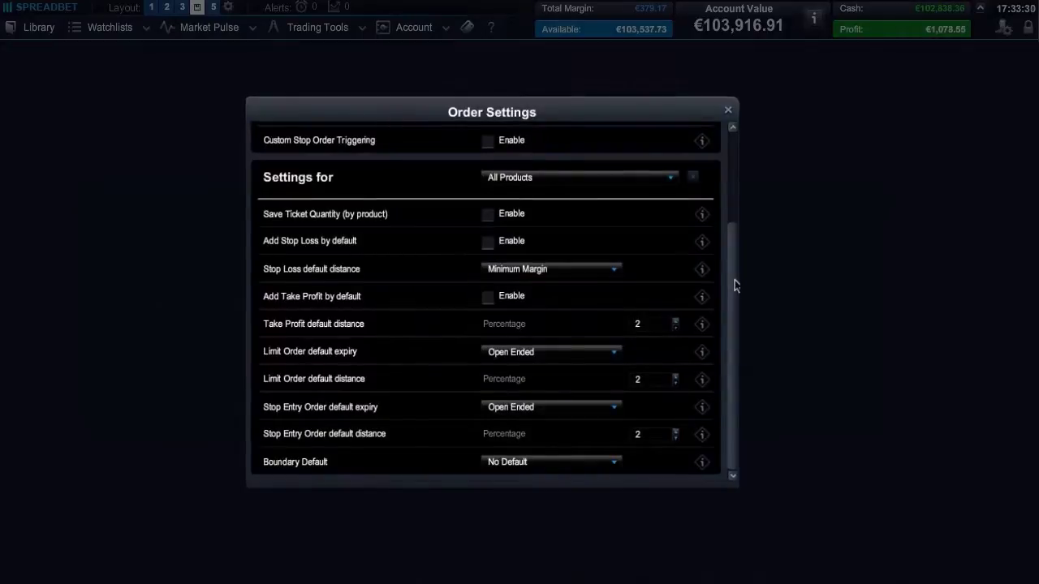
left_click(665, 184)
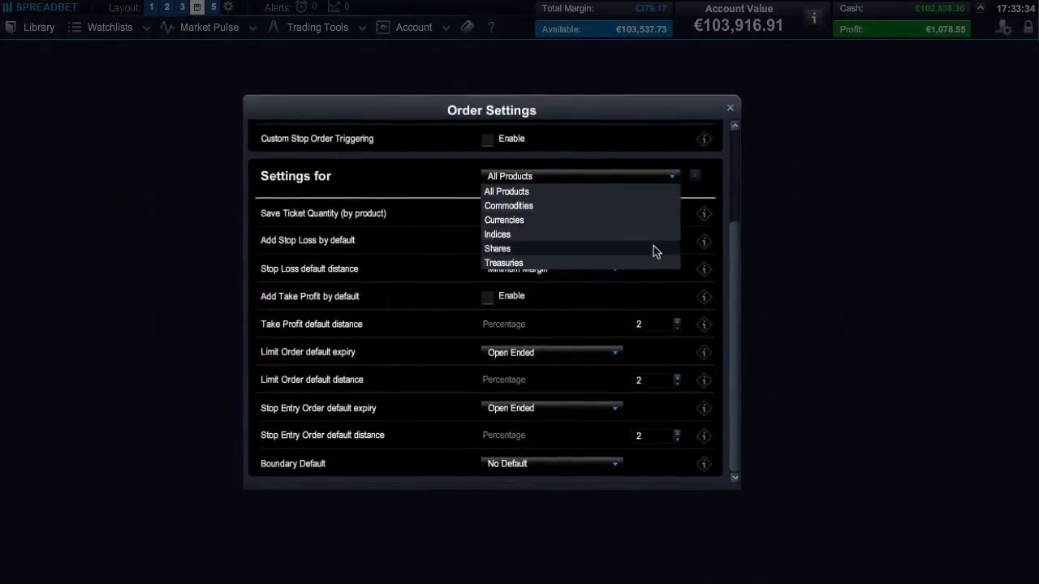
left_click(668, 180)
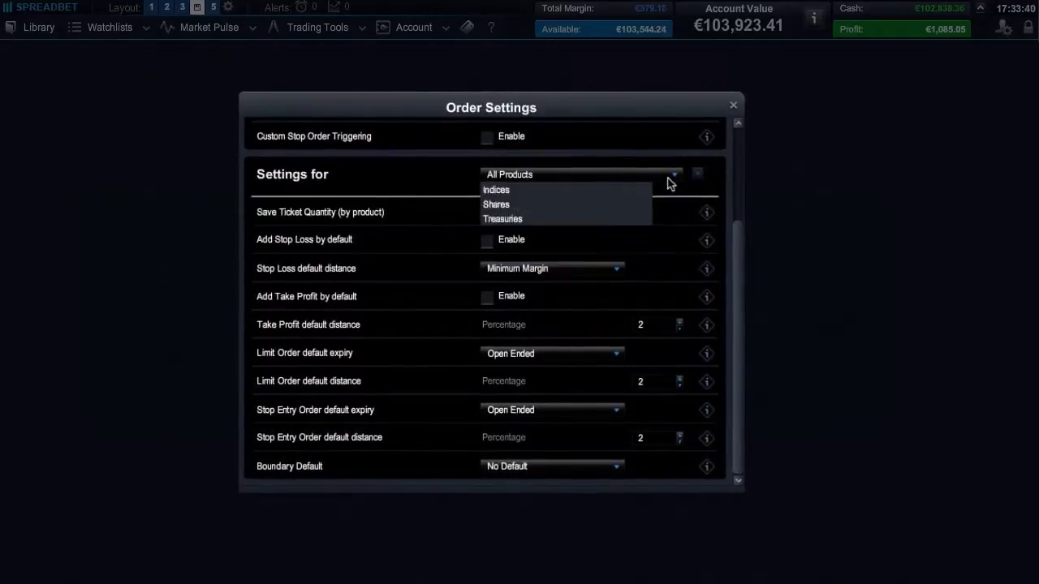